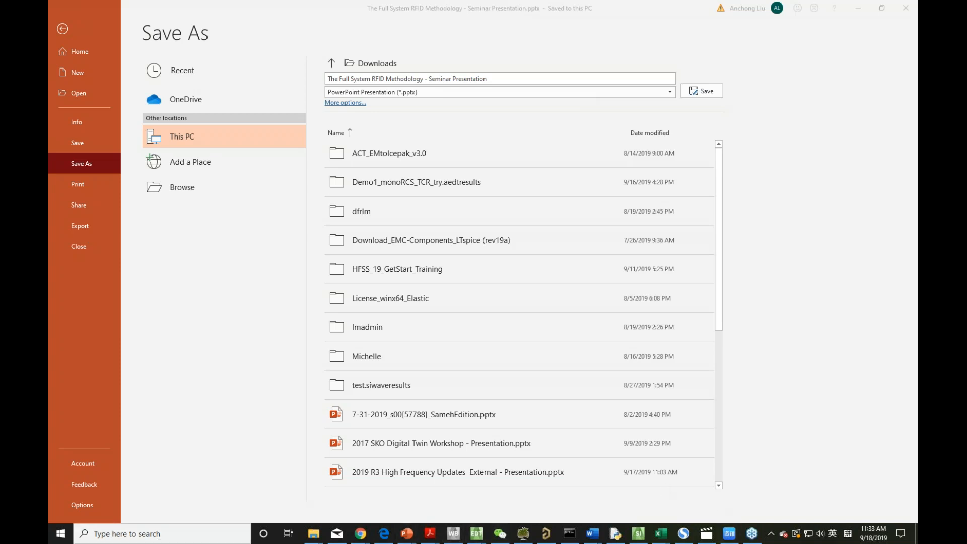
Switch to the ANSYS Electronics Desktop window that holds the T0T1Flex_HFSS_Setup project.
mouse_move(477, 538)
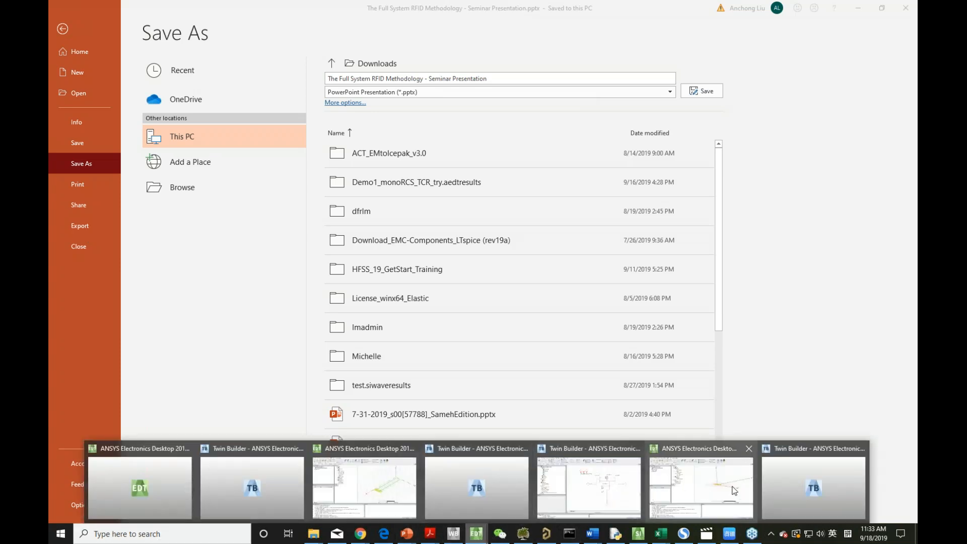
left_click(419, 489)
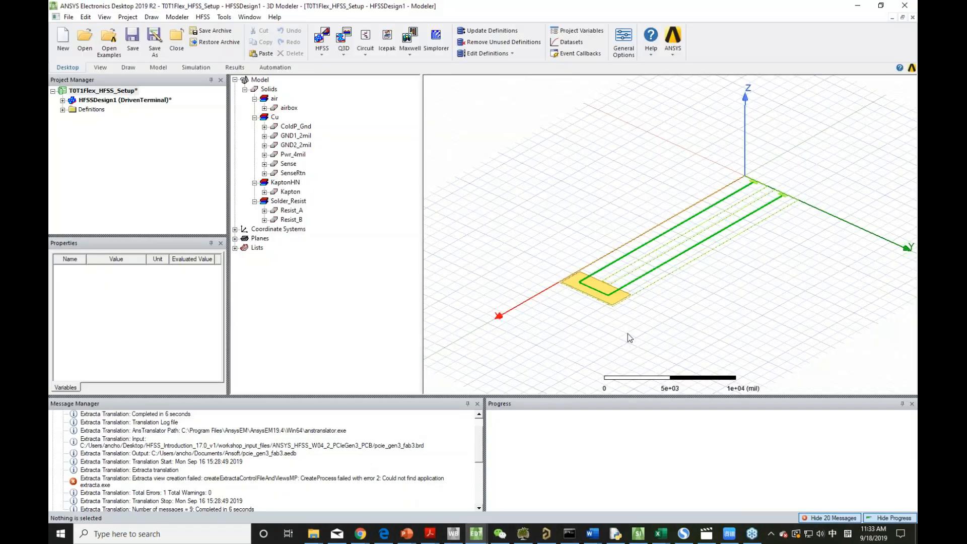
left_click_drag(668, 312, 633, 294, "alt")
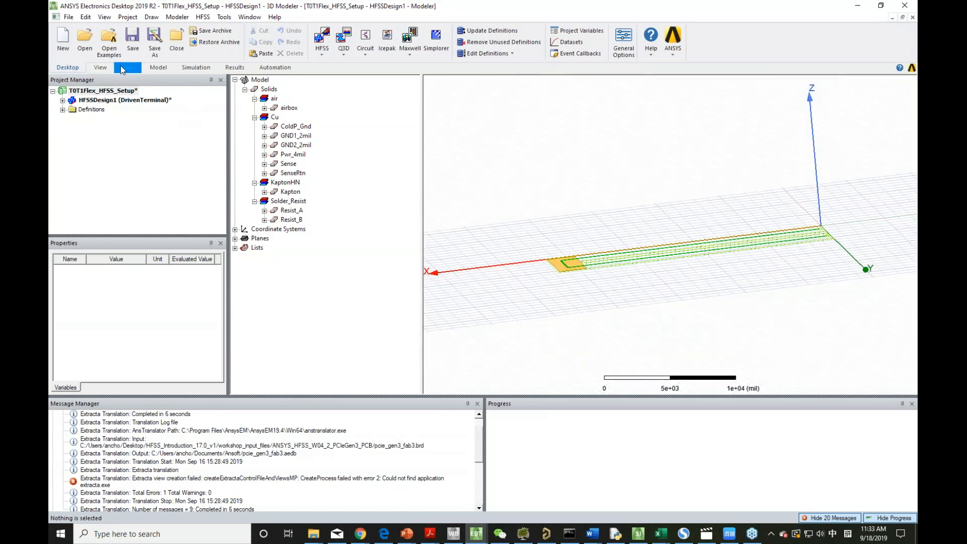
Try to create a region around the whole model with a percentage offset of 0 in all directions.
left_click(100, 67)
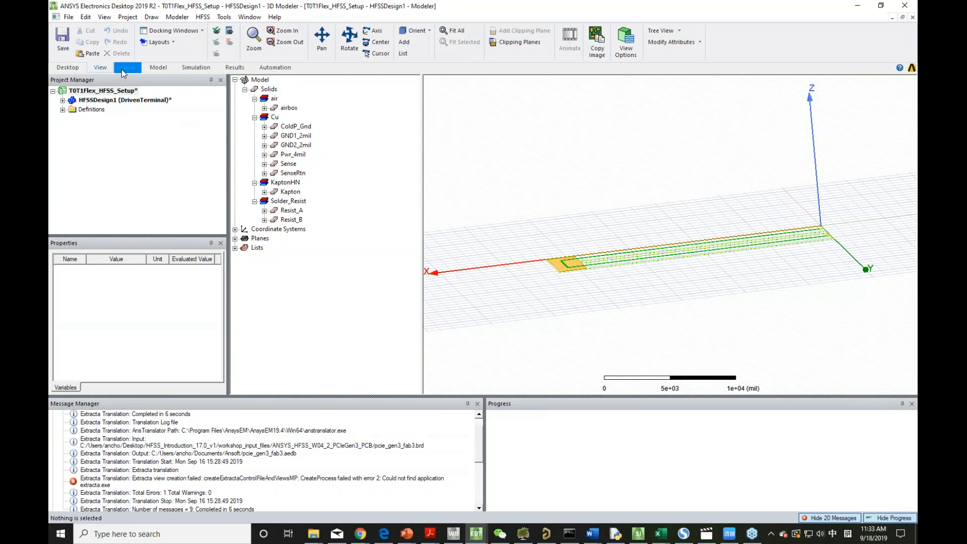
left_click(128, 68)
left_click(459, 31)
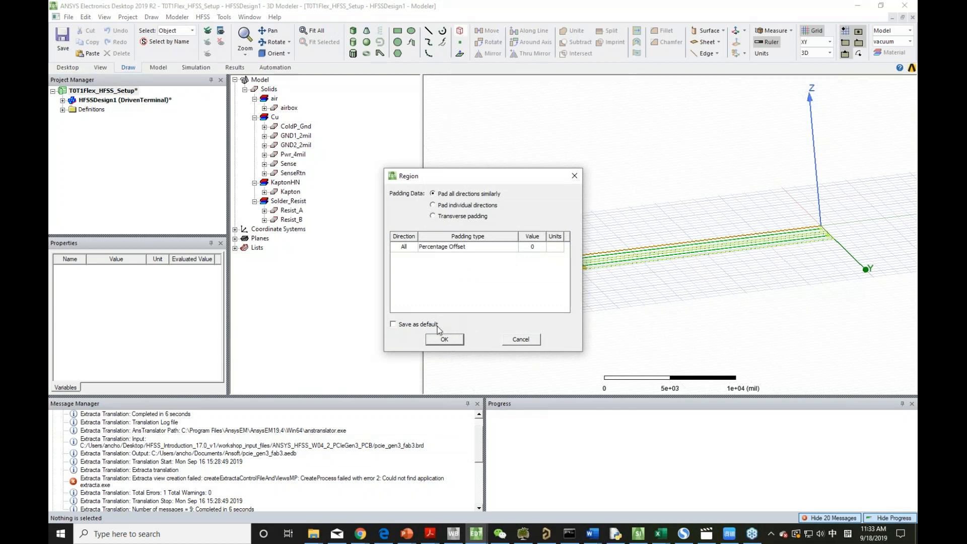
left_click(444, 339)
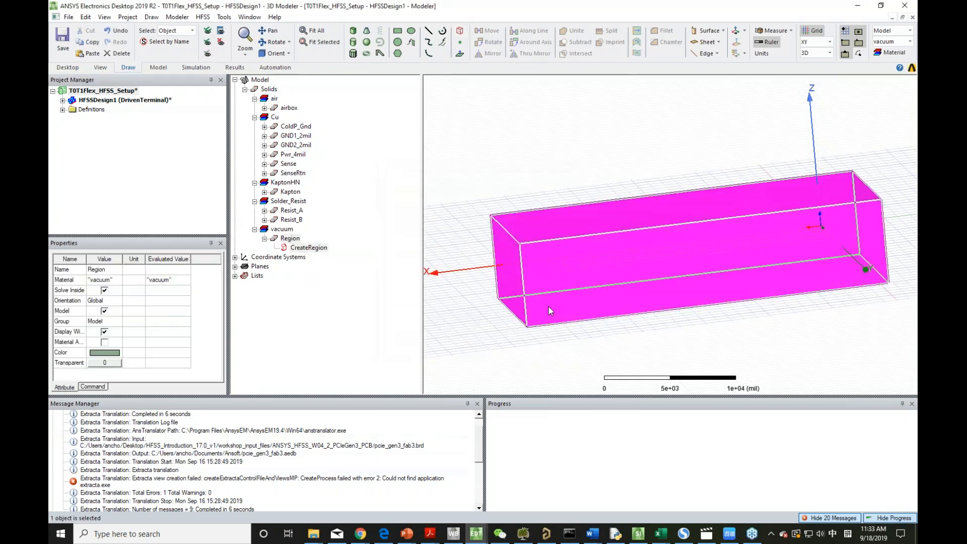
Undo the creation of the region.
left_click_drag(577, 309, 704, 348, "alt")
left_click(570, 153)
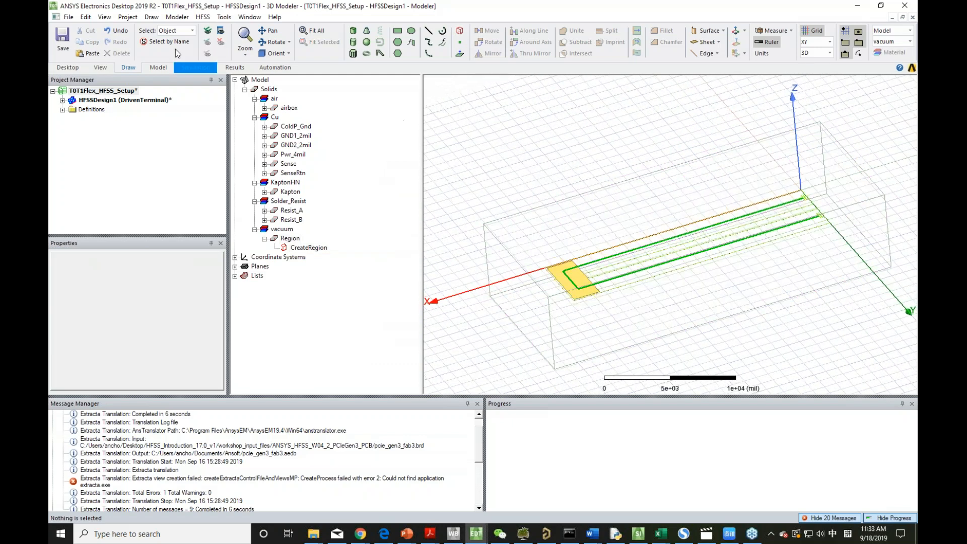
left_click(117, 30)
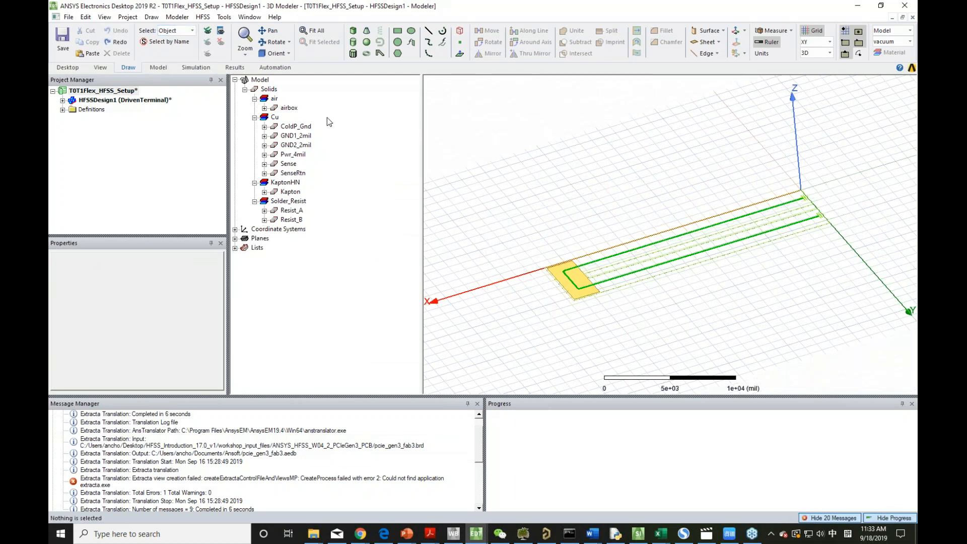
Delete the imported airbox solid from the model.
left_click(264, 108)
left_click(294, 116)
left_click(288, 108)
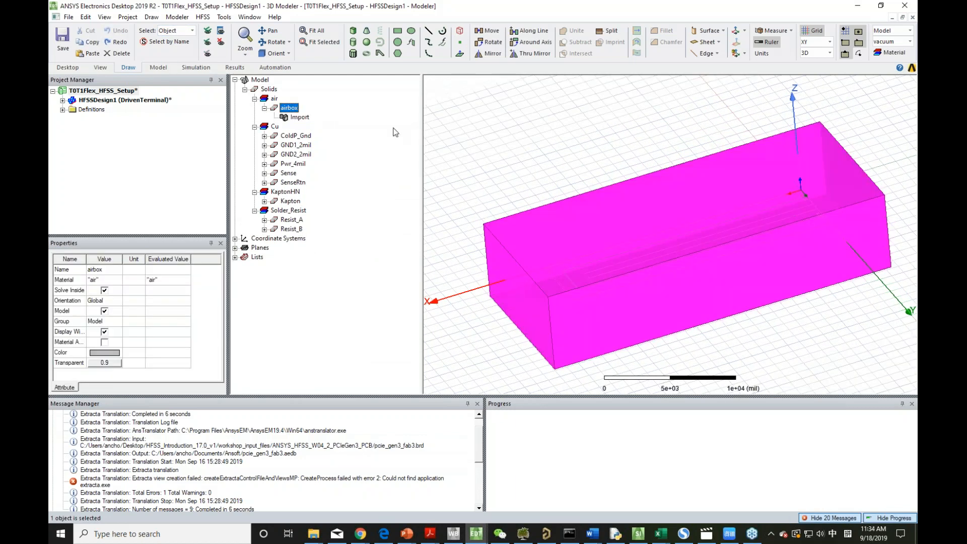
left_click(486, 125)
left_click(289, 110)
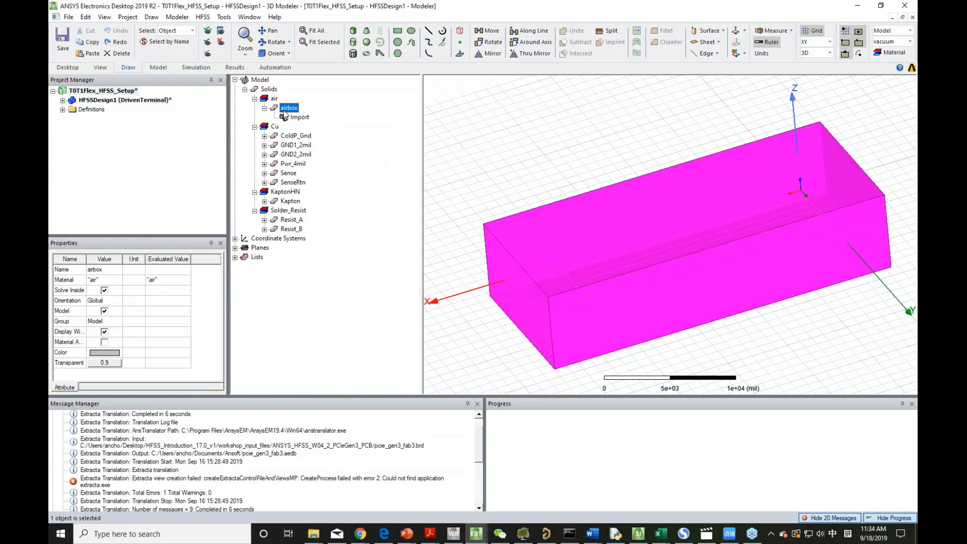
middle_click_drag(545, 166, 545, 146)
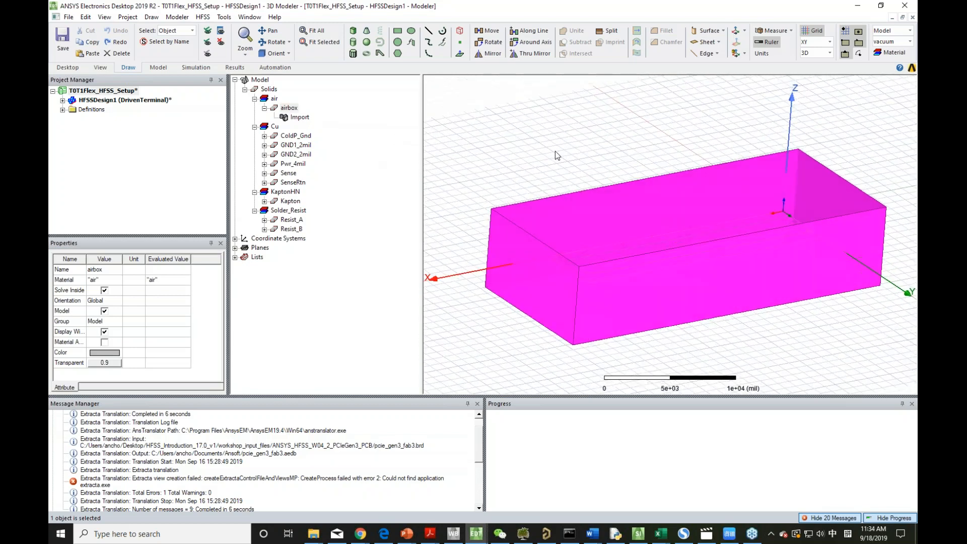
key("Delete")
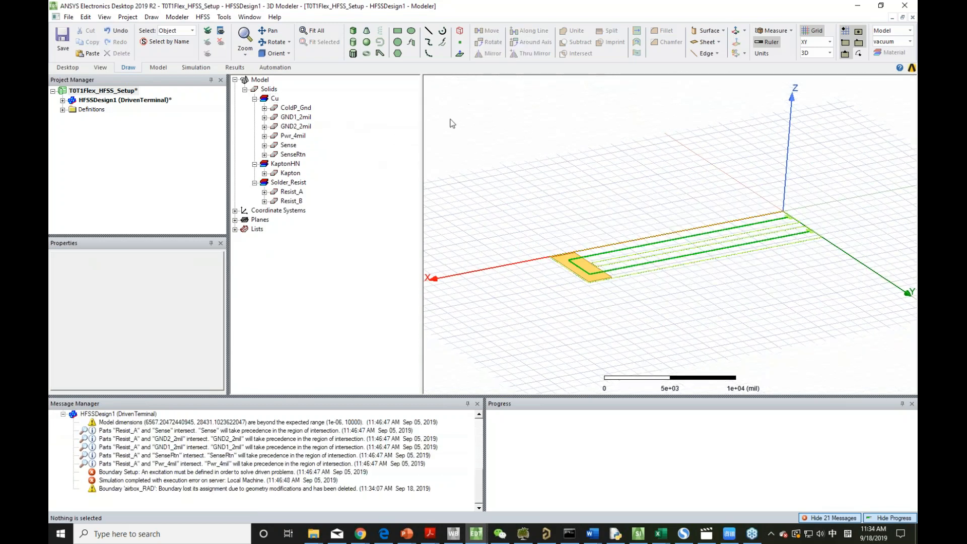
Create a region around the remaining flex model, padding all directions similarly with a percentage offset of 0.
middle_click_drag(588, 188, 548, 173)
middle_click_drag(648, 211, 773, 310)
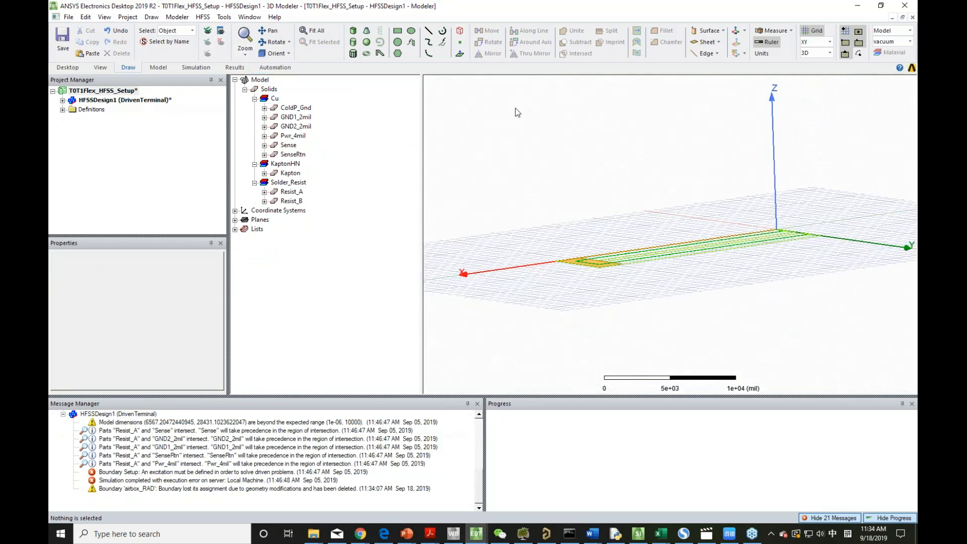
left_click(461, 32)
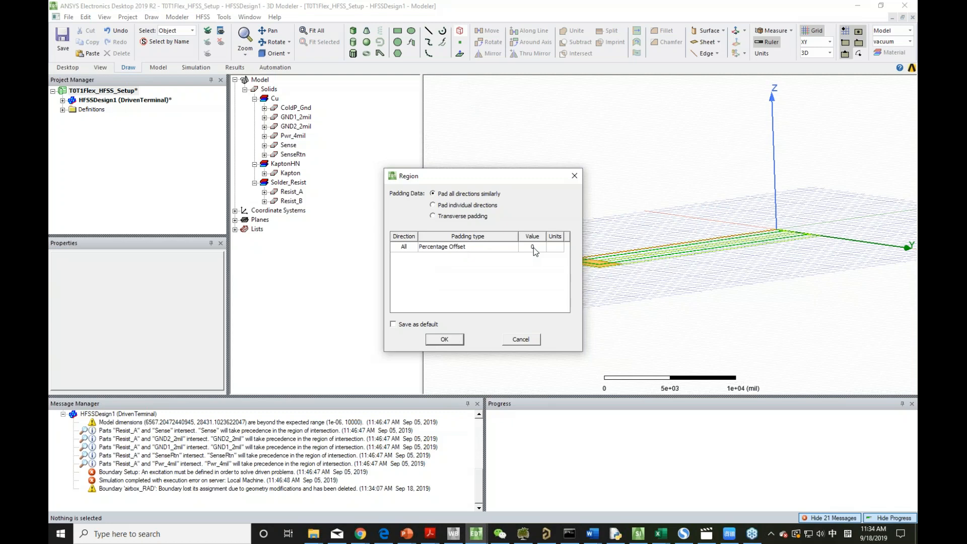
left_click(446, 339)
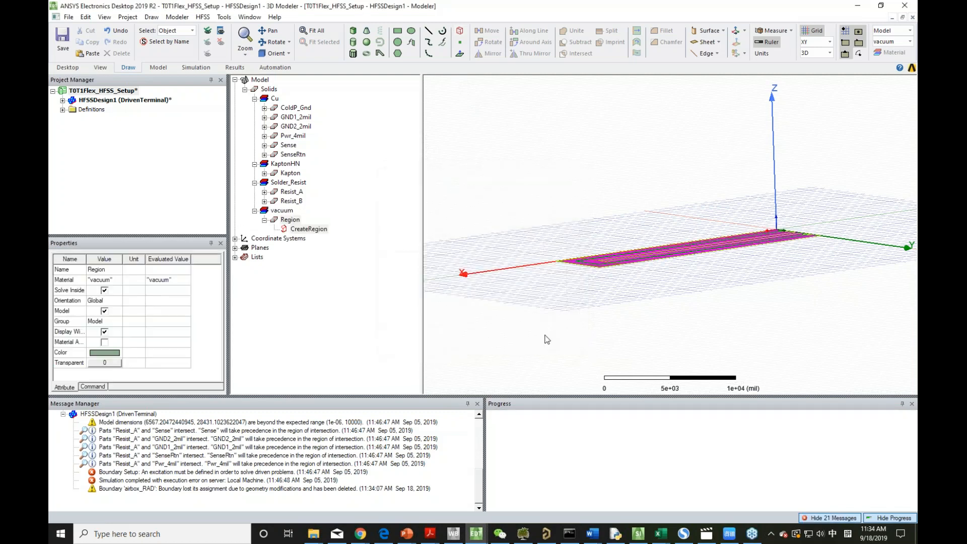
middle_click_drag(631, 288, 645, 295)
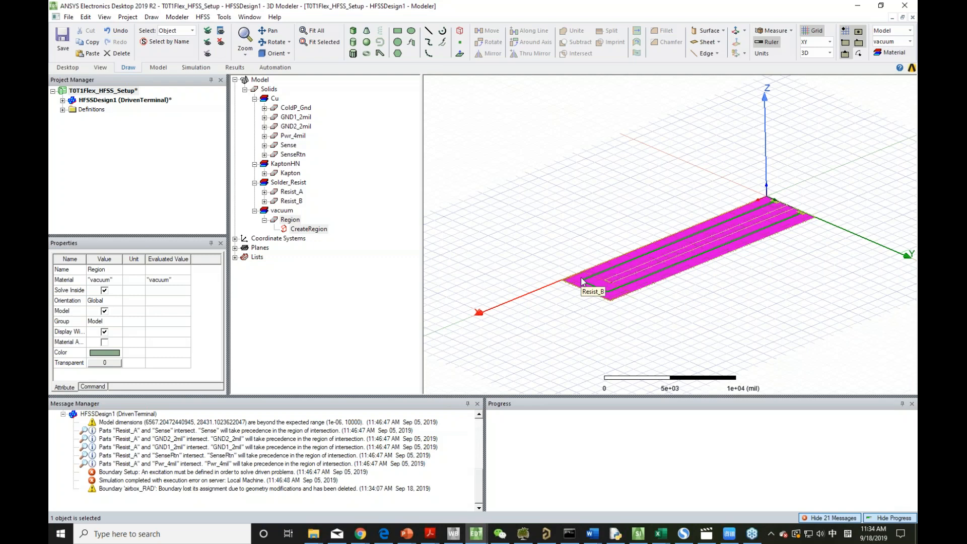
left_click(575, 228)
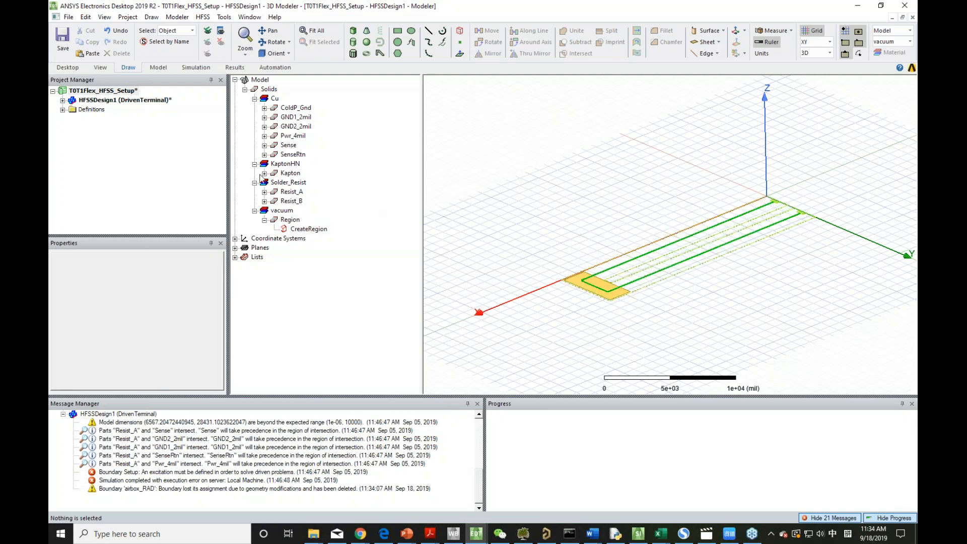
Try to assign a radiation boundary to the Region solid in HFSSDesign1.
left_click(62, 101)
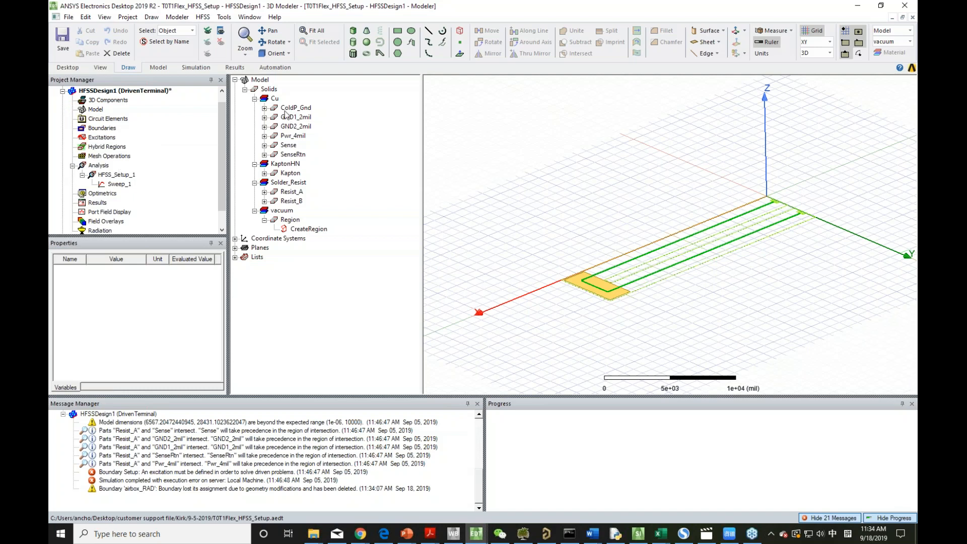
left_click(297, 222)
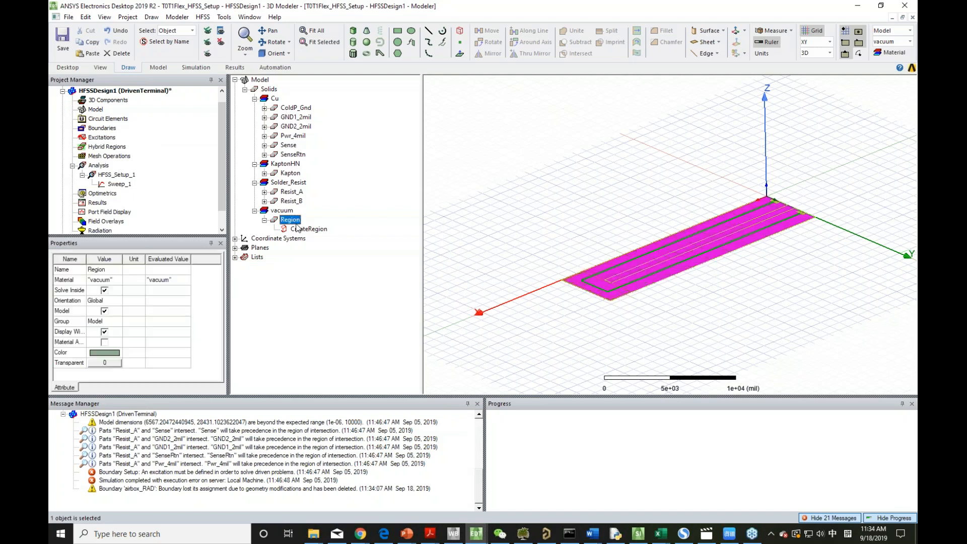
right_click(97, 132)
mouse_move(132, 140)
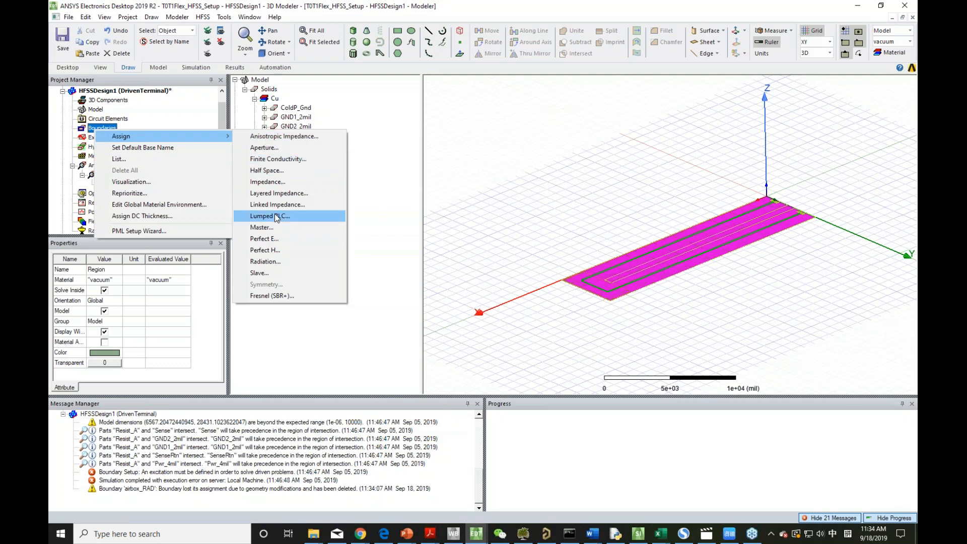
left_click(292, 261)
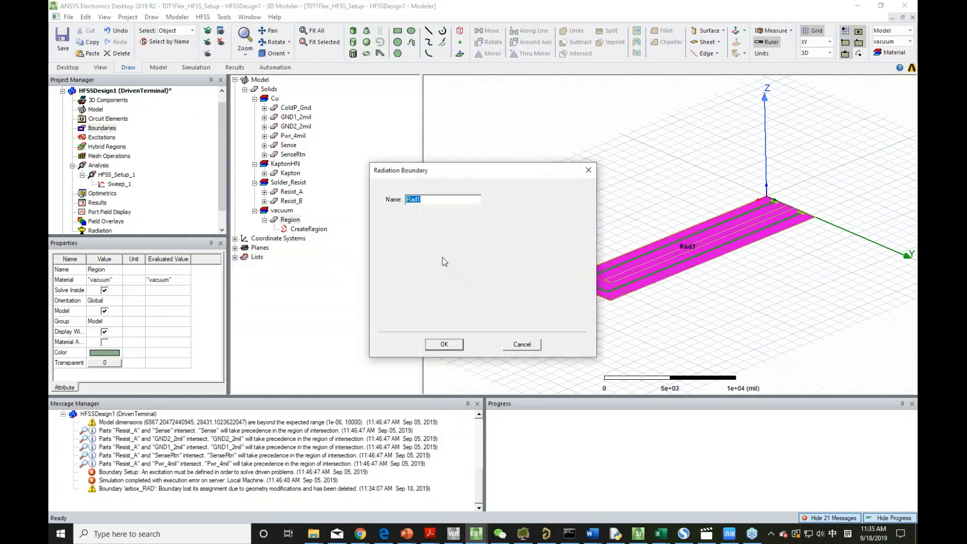
left_click(531, 347)
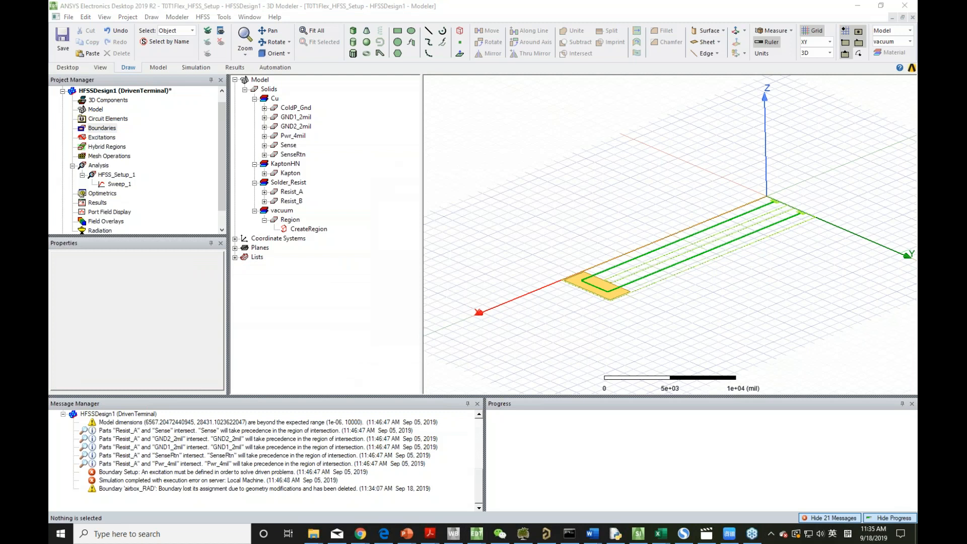
right_click(107, 129)
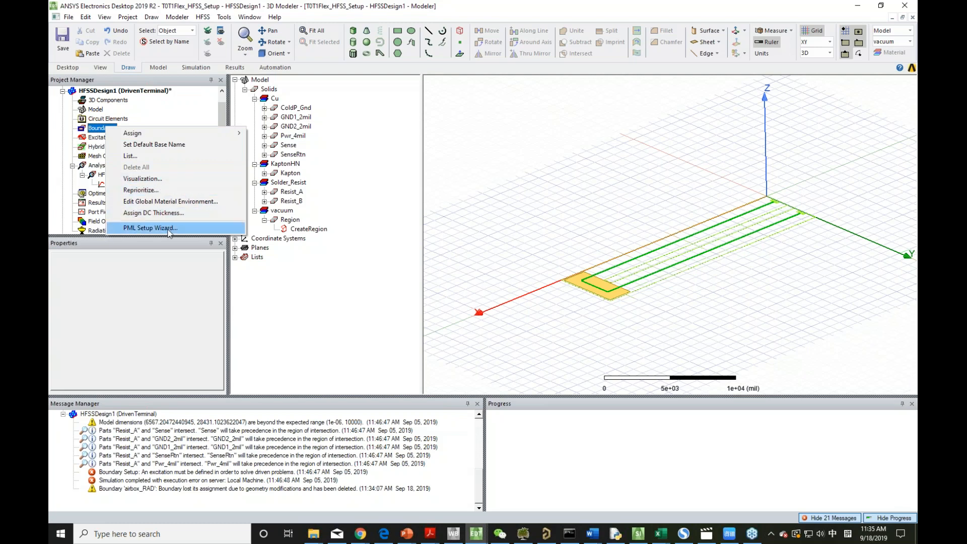
left_click(170, 289)
left_click(102, 138)
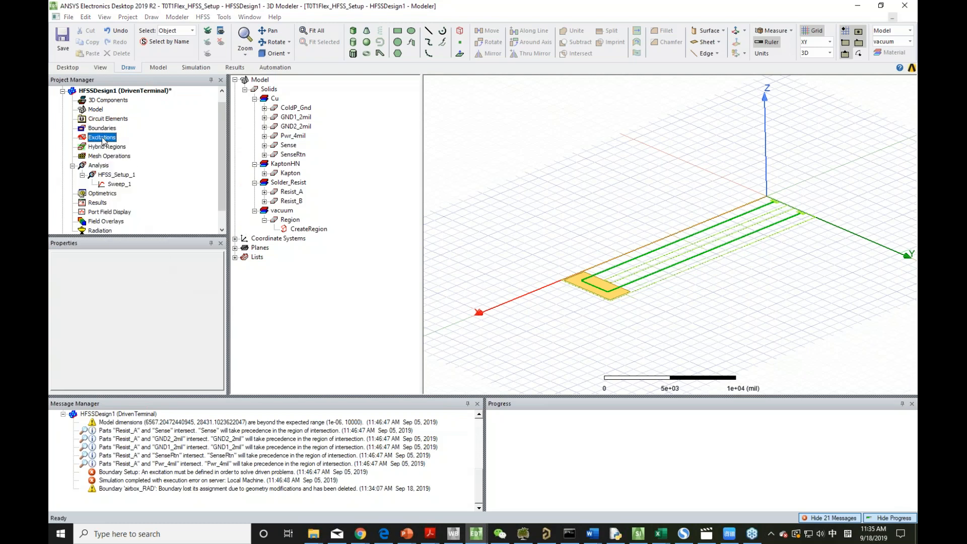
double_click(103, 138)
left_click(558, 353)
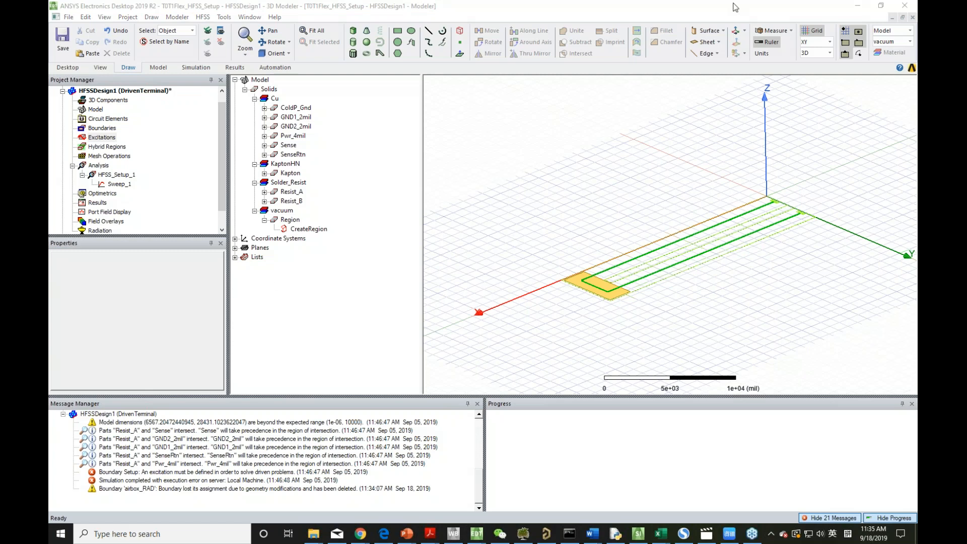
Switch back to the PowerPoint presentation, choose PDF as the save format and start browsing for a save location.
left_click(857, 6)
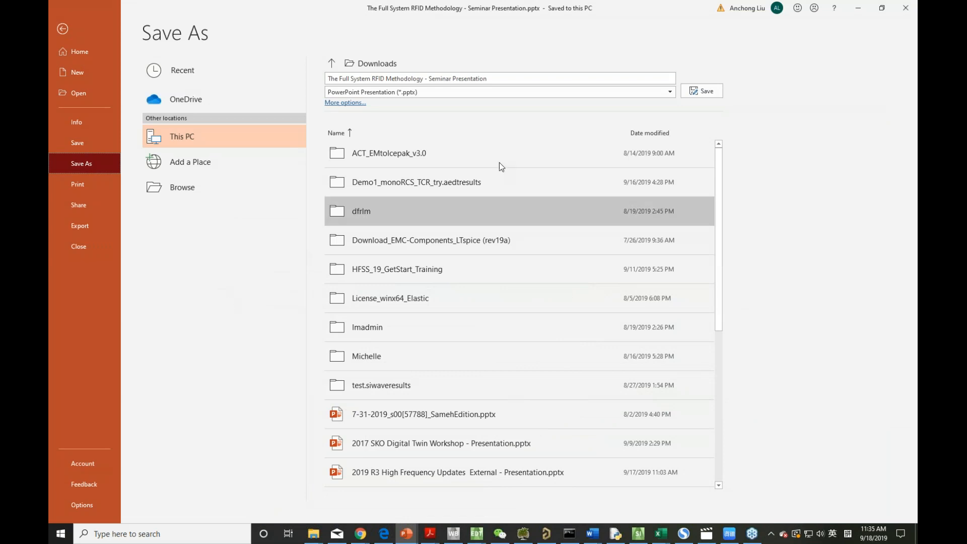
left_click(361, 93)
left_click(342, 133)
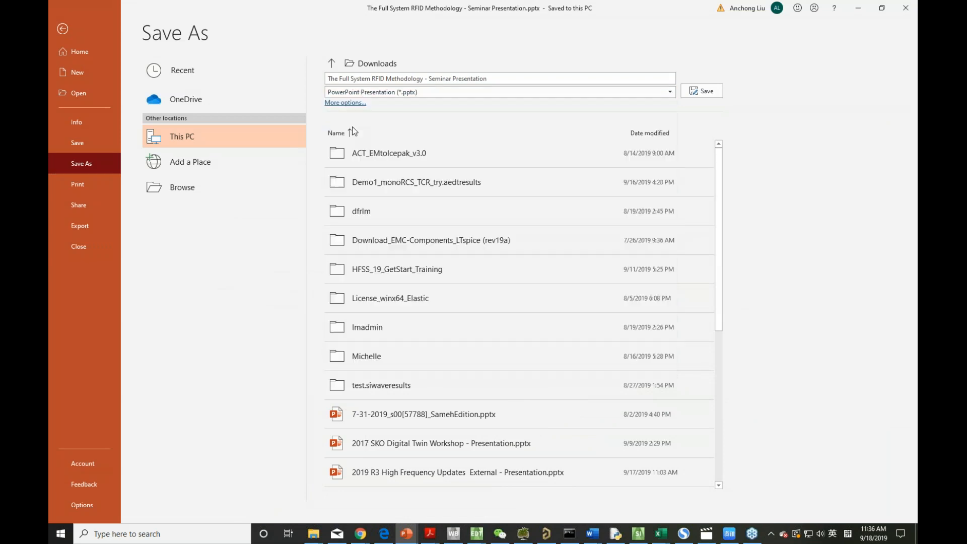
left_click(213, 187)
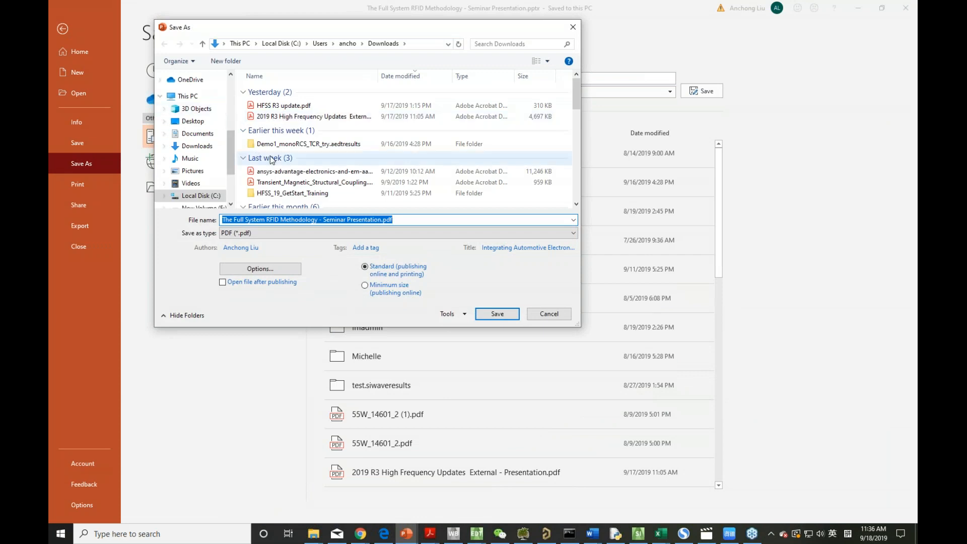
Save the presentation as The Full System RFID Methodology - Seminar Presentation.pdf in the Desktop folder webinar, webinars - 2019, RFID, and minimize PowerPoint.
scroll(234, 155, "up", 5)
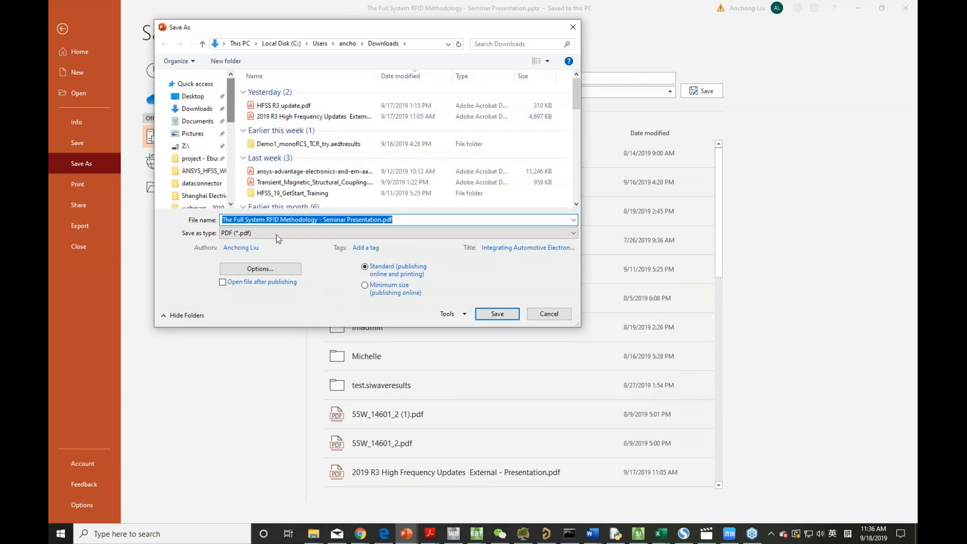
left_click(206, 98)
scroll(290, 178, "down", 10)
scroll(289, 180, "down", 5)
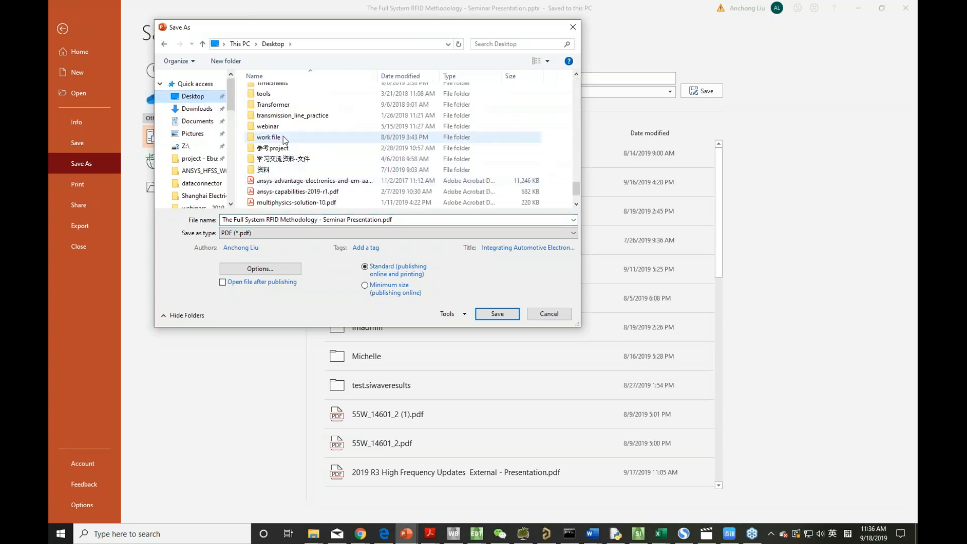
double_click(279, 123)
double_click(277, 102)
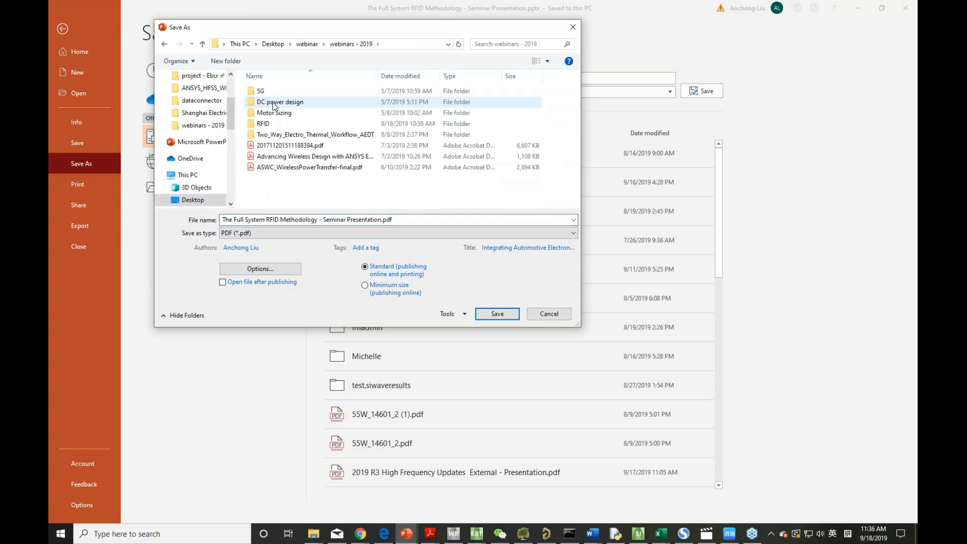
left_click(271, 124)
double_click(271, 125)
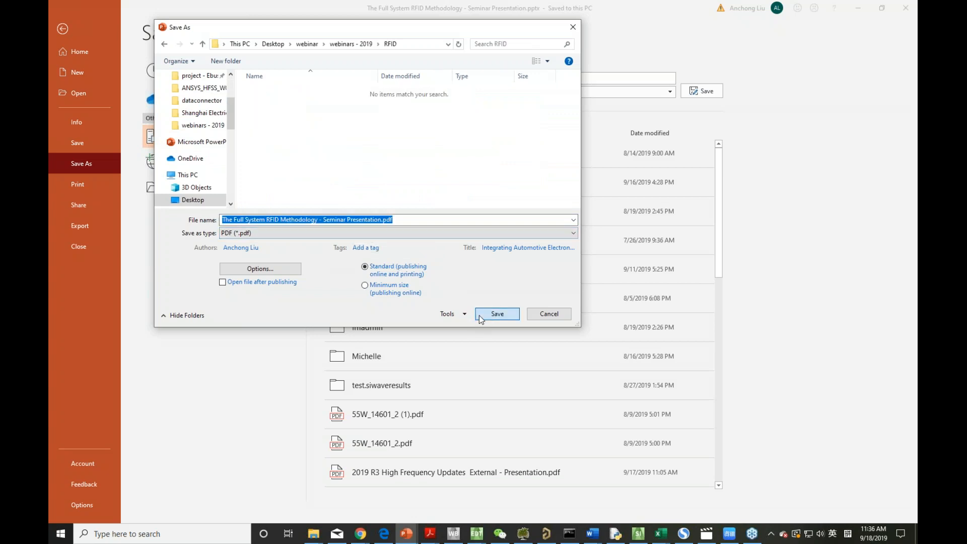
left_click(483, 315)
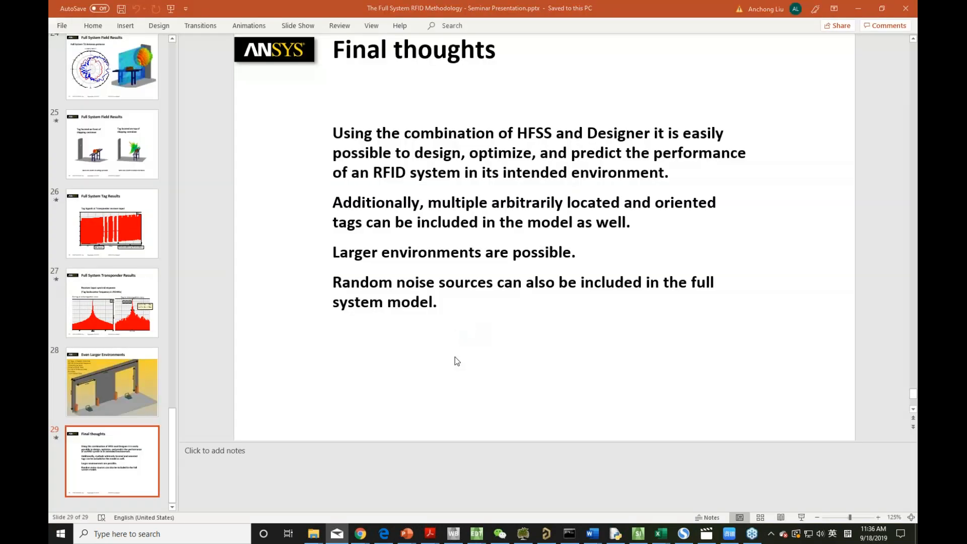
left_click(857, 9)
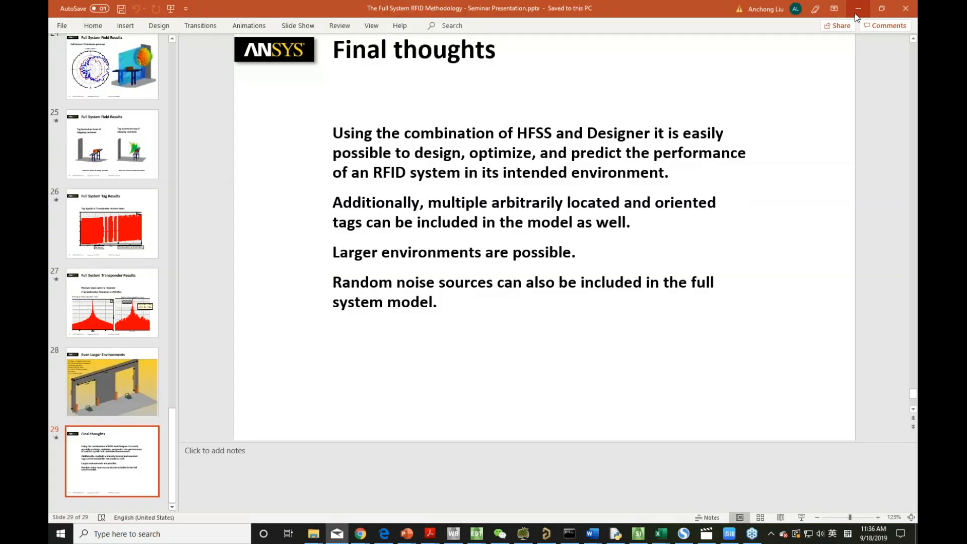